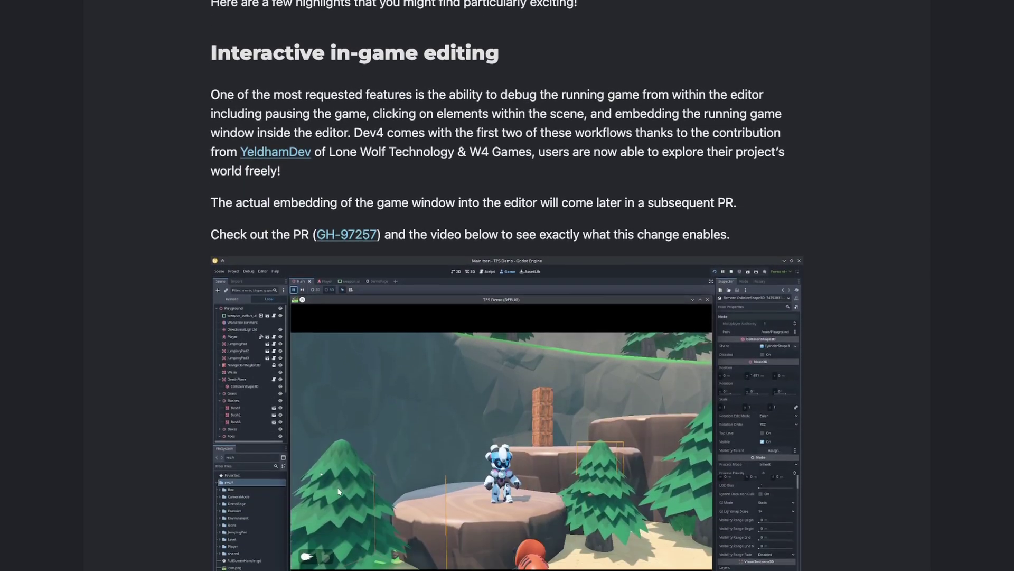
Review the release notes on interactive in-game editing and on repositioning scene objects with a collision detection ray
scroll(507, 285, "down", 4)
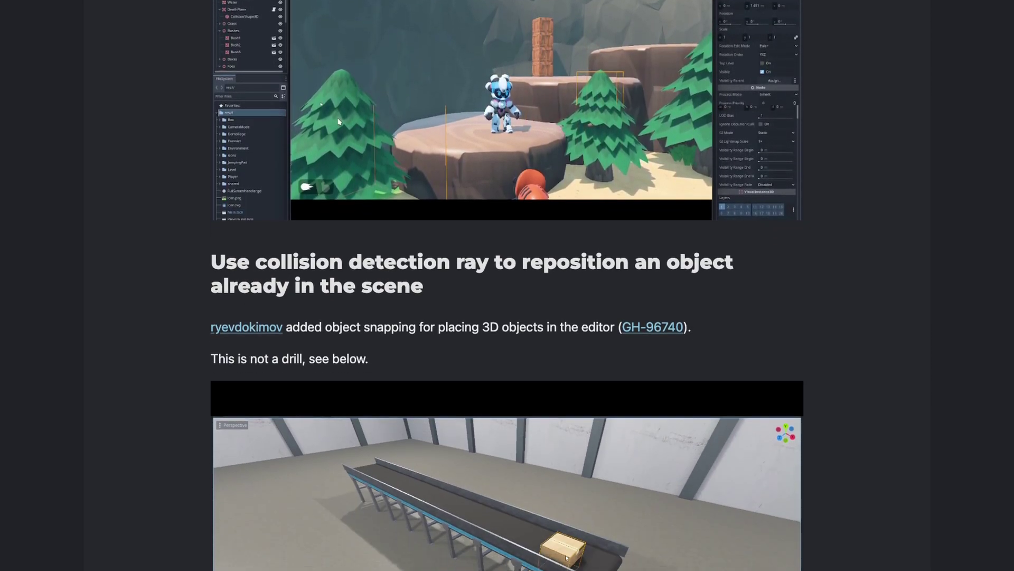
scroll(507, 285, "down", 2)
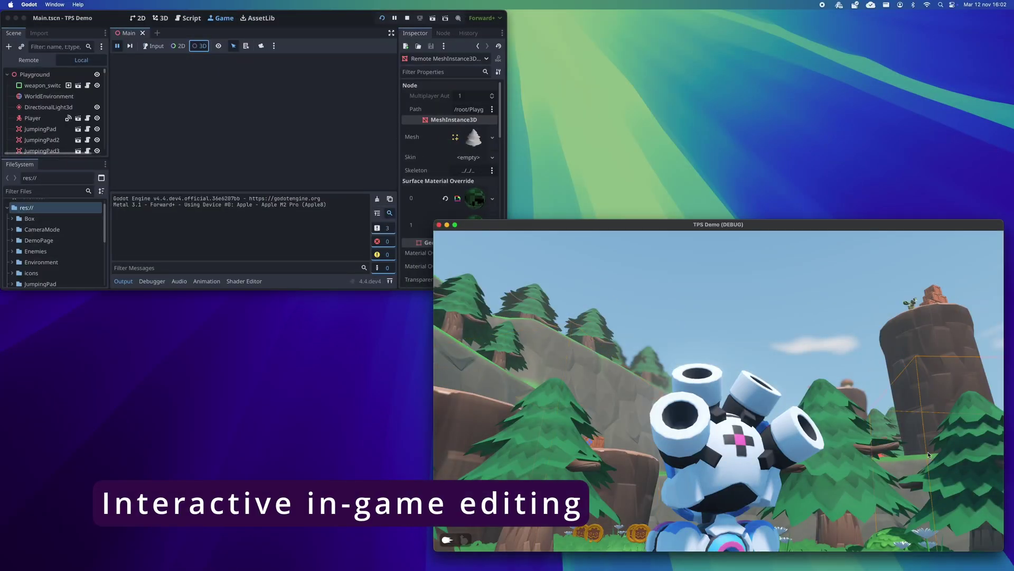
left_click(730, 459)
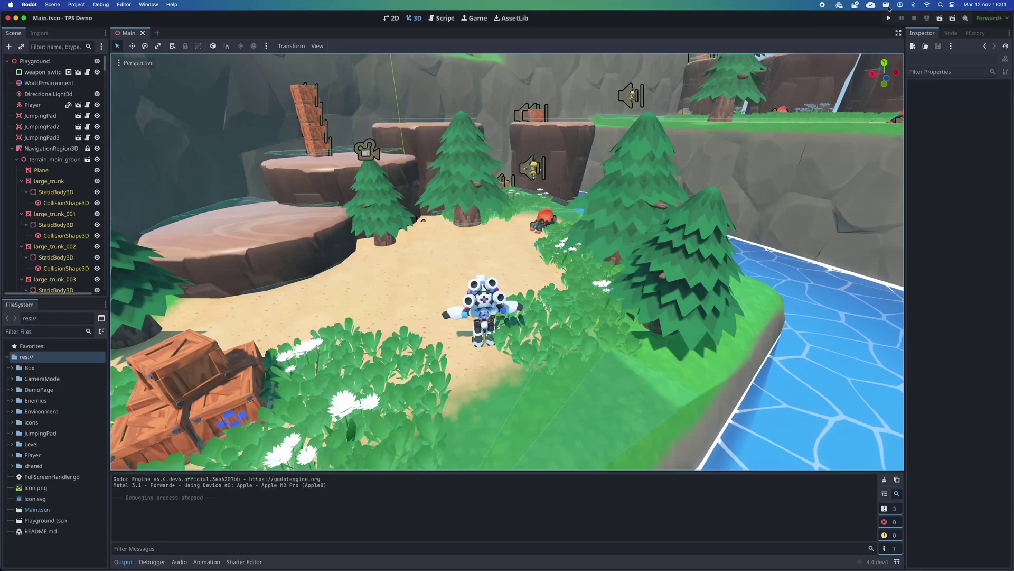
Fit the editor into the upper-left quarter of the desktop and move the running TPS Demo window to the lower right
left_click(887, 6)
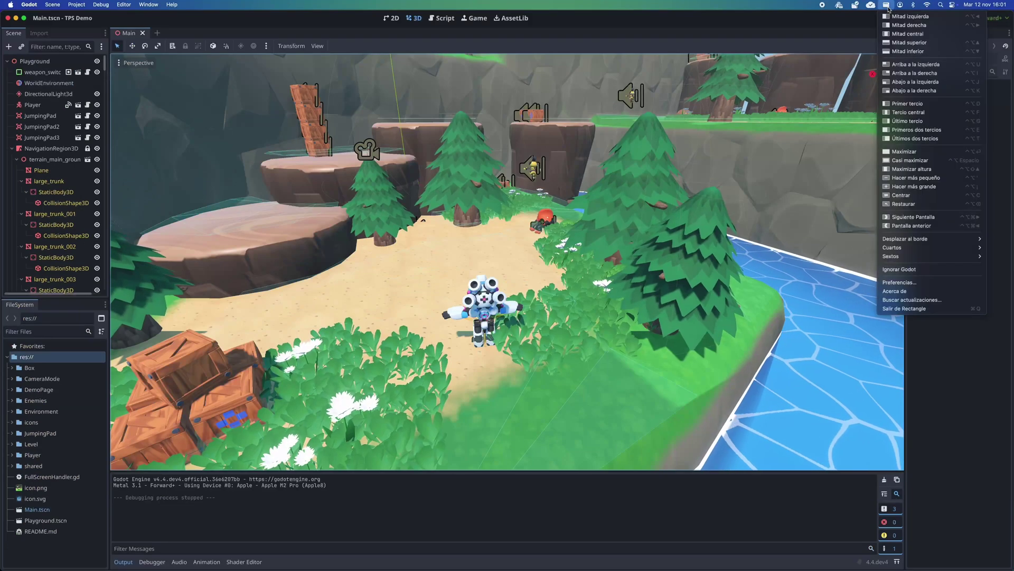
left_click(894, 72)
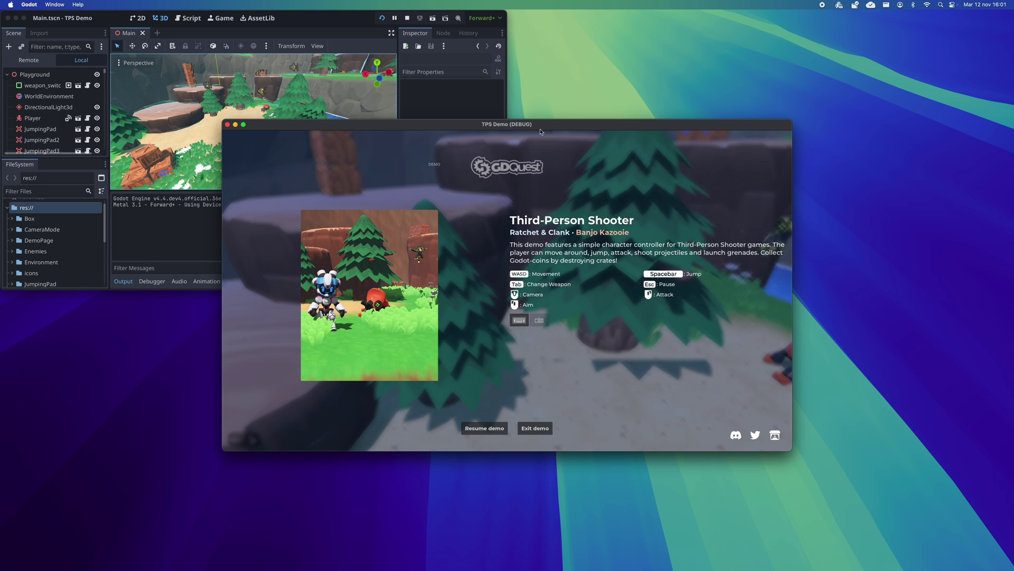
left_click_drag(540, 126, 757, 216)
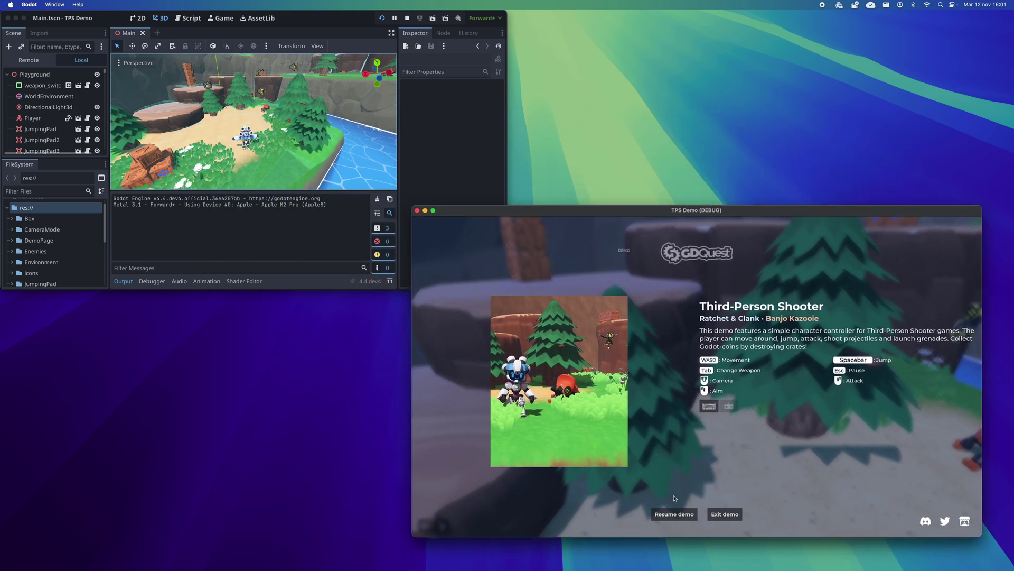
Resume the demo and walk the robot character around the level, returning to the editor when finished
left_click(674, 513)
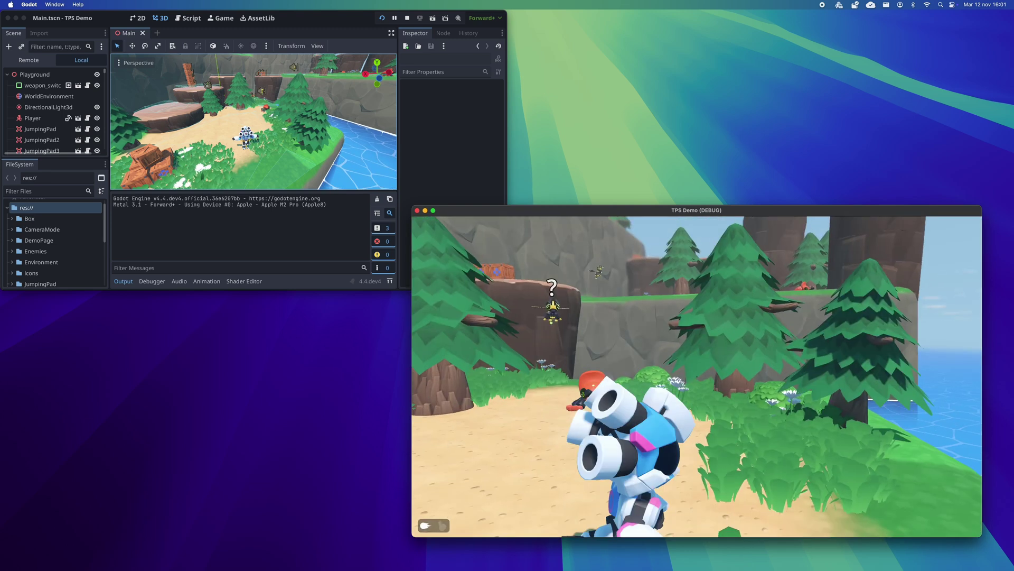
key("w")
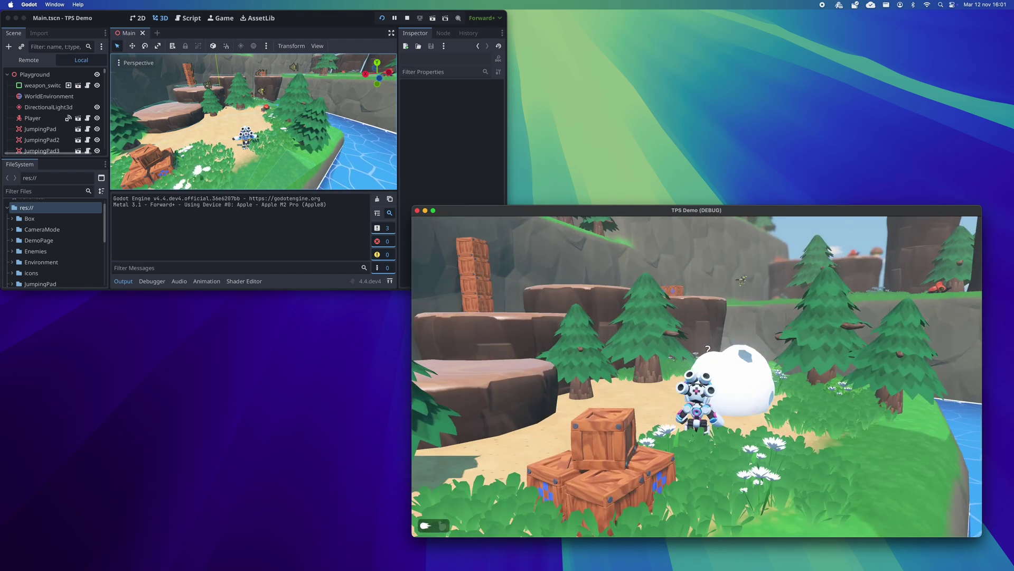
key("super+Tab")
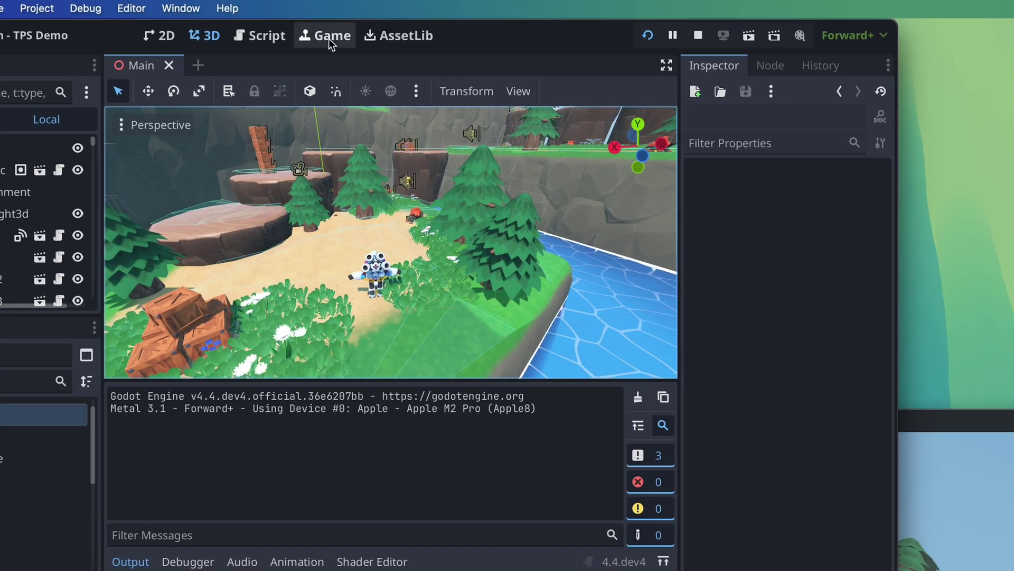
Show the Game workspace and select a tree mesh in the running game using 3D node selection
left_click(328, 39)
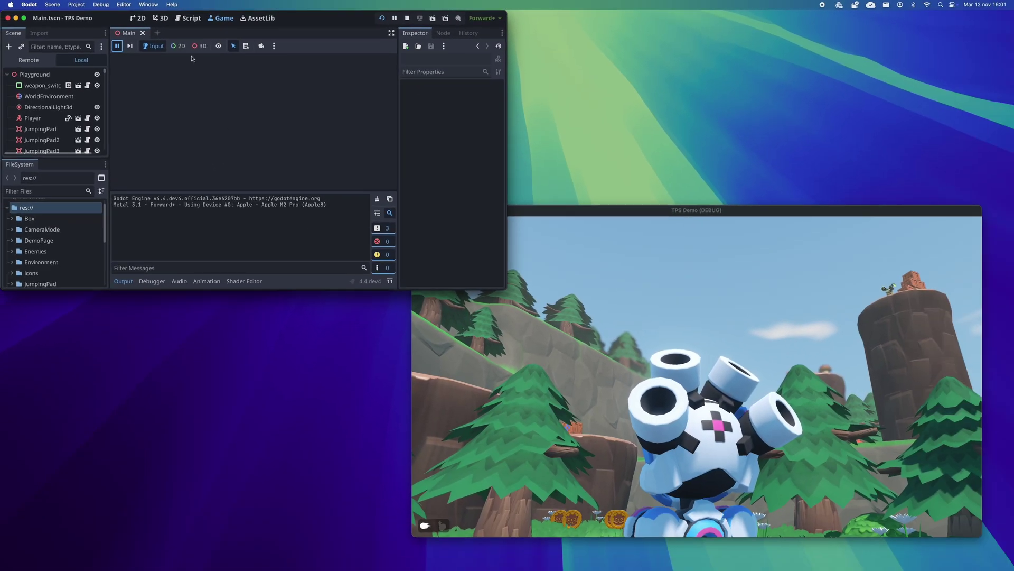
left_click(514, 417)
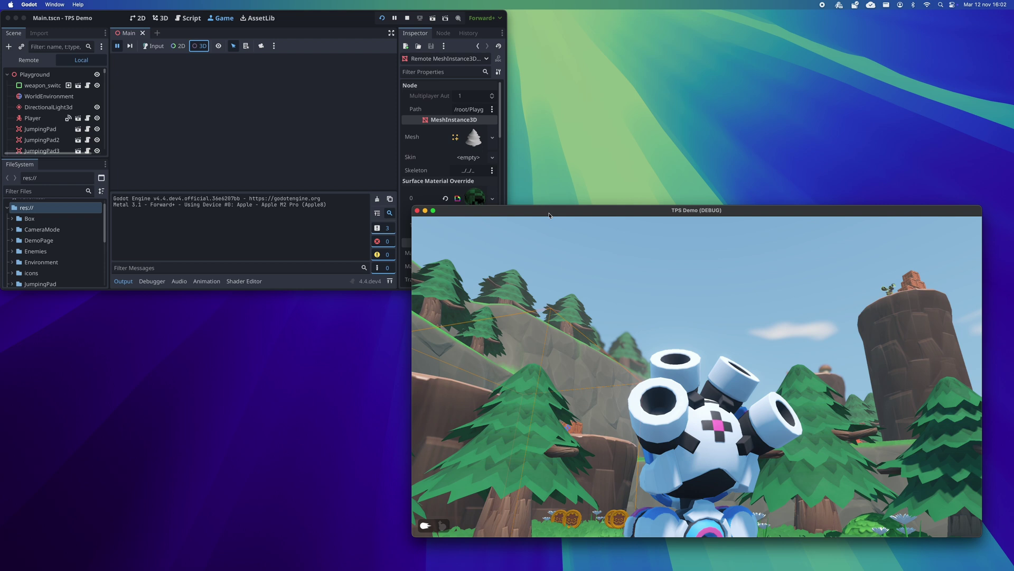
left_click_drag(549, 215, 568, 228)
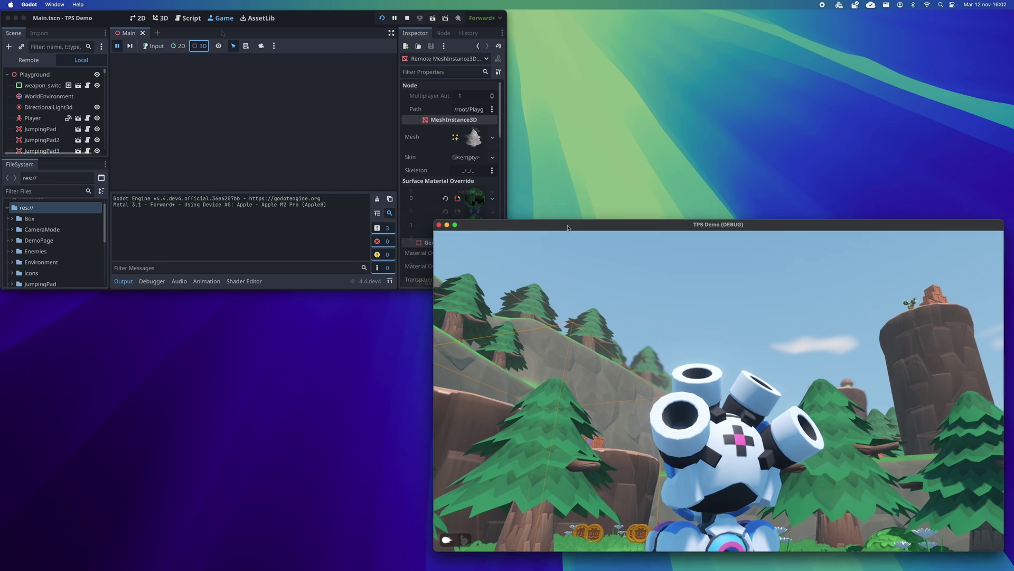
Override the running game's camera to view the level from above and select the robot character's mesh
left_click(262, 48)
right_click_drag(706, 340, 623, 407)
left_click(722, 391)
right_click_drag(719, 391, 703, 454)
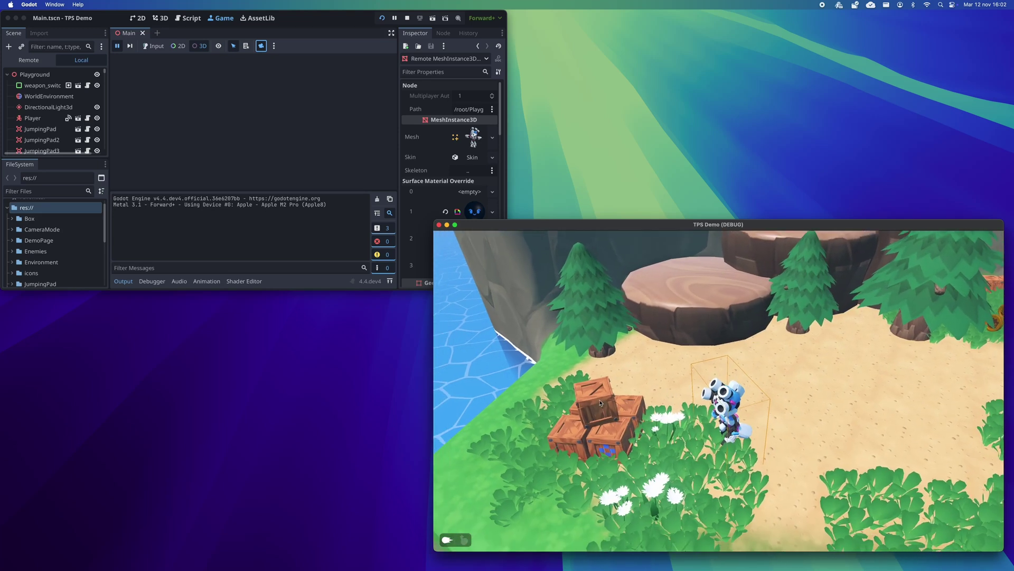
Select a wooden crate in the running game and enlarge the editor window to show more of the workspace
left_click(402, 287)
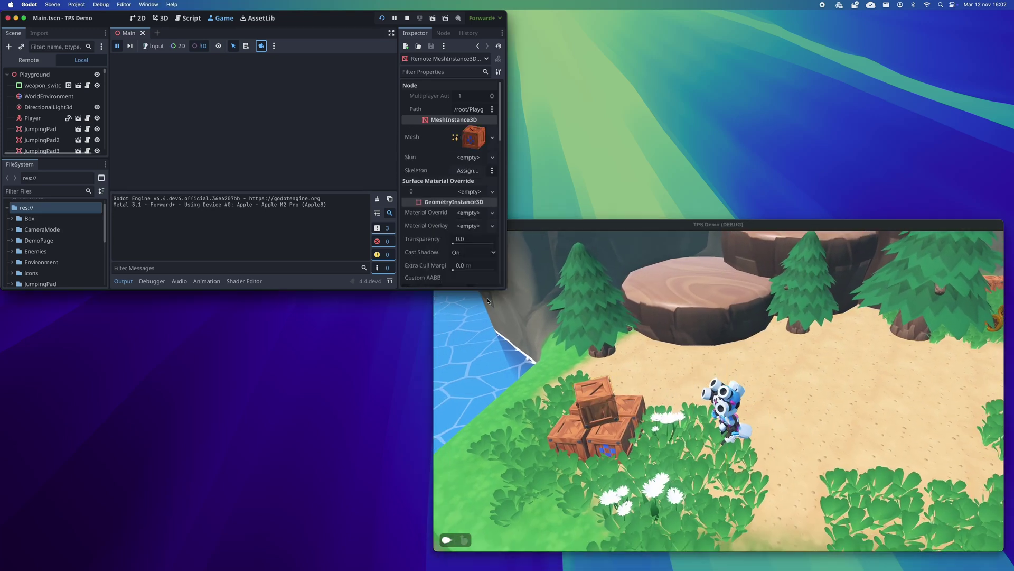
left_click(516, 303)
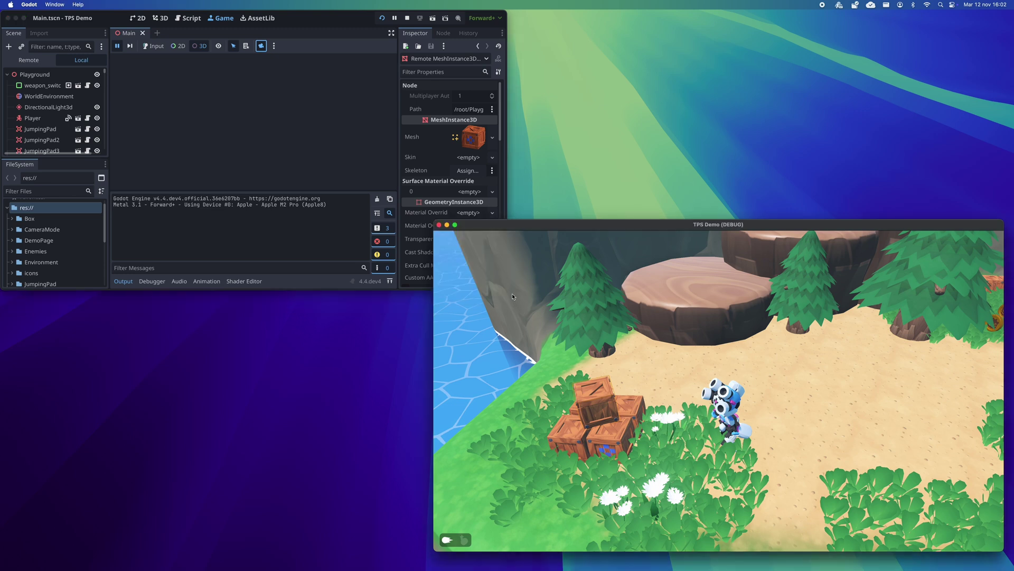
key("super+Tab")
left_click_drag(506, 289, 569, 378)
Select the large tree mesh near the water's edge in the running game and bring its Node3D transform properties into view
left_click(648, 375)
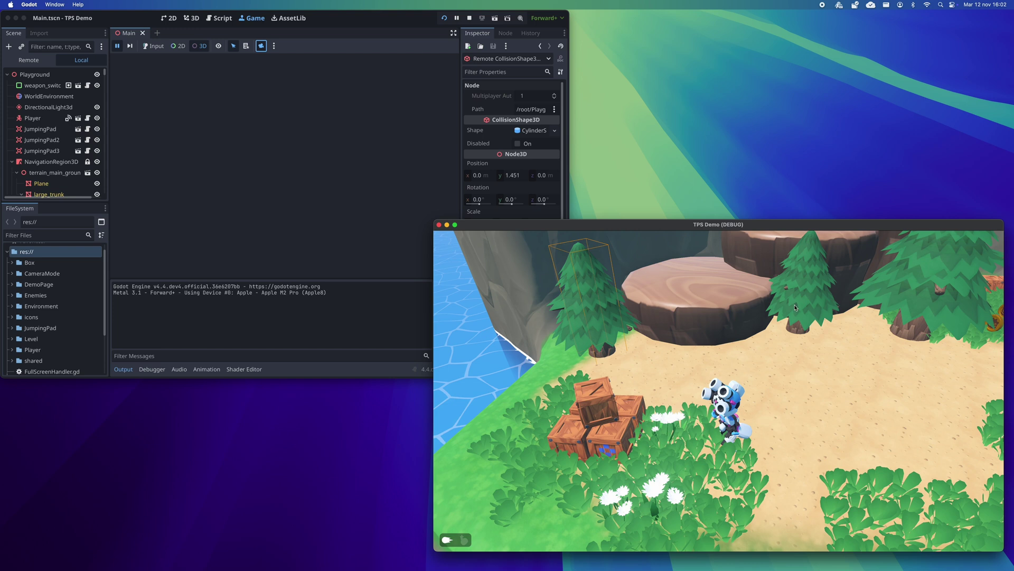
key("w")
right_click_drag(822, 370, 903, 346)
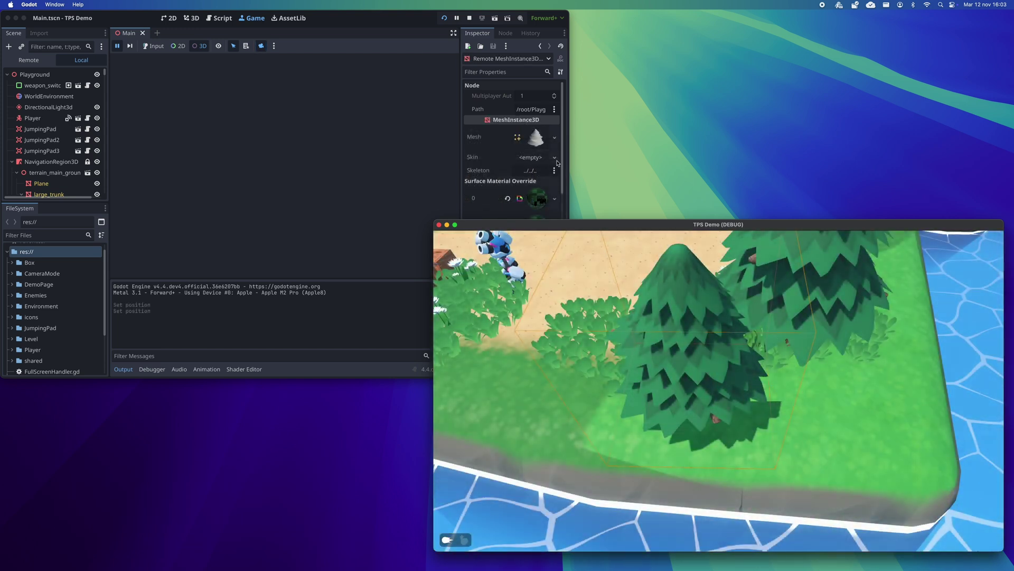
left_click(562, 155)
scroll(550, 279, "down", 5)
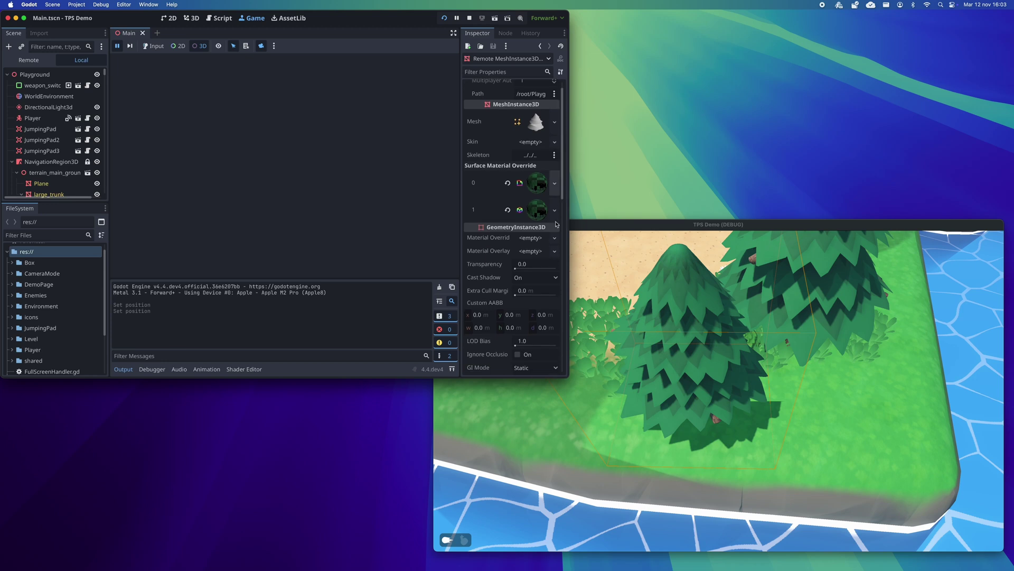
scroll(535, 294, "down", 4)
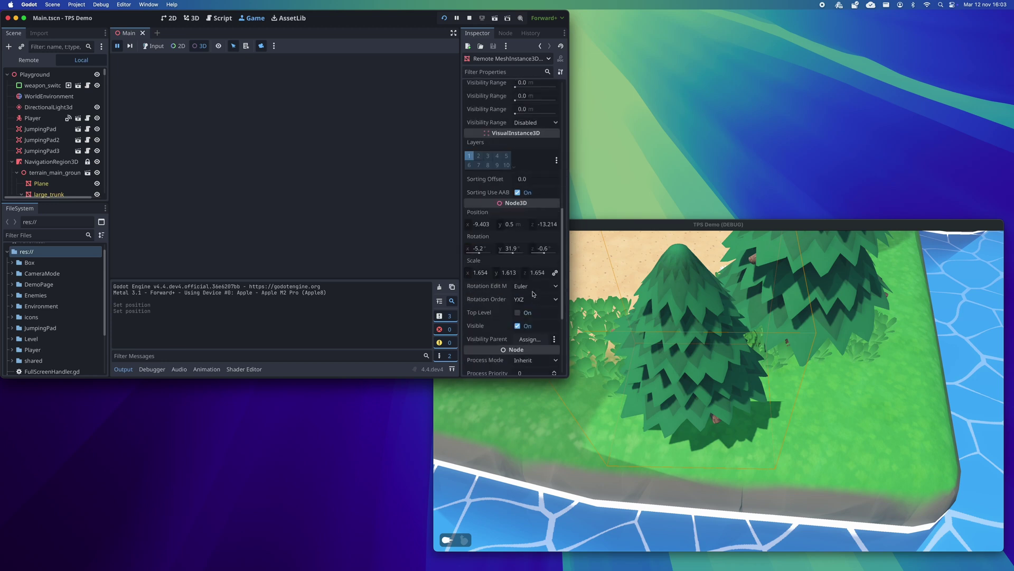
Try rotating the selected tree about its X axis in the running game, and undo the rotation changes
left_click_drag(479, 253, 540, 252)
key("super+z")
key("super+z")
key("super+z")
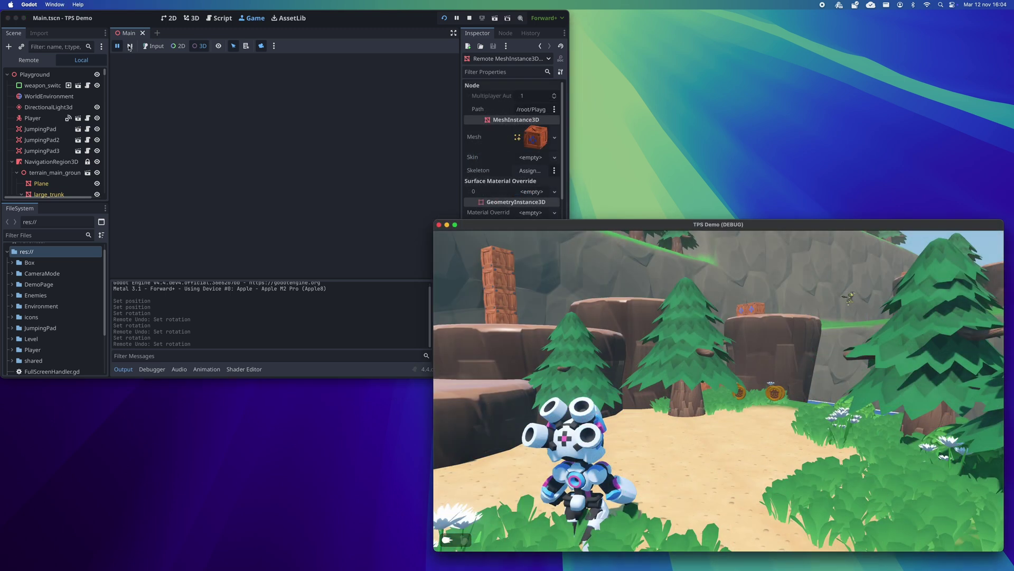
Advance the paused game by a frame, and select the ground's static body with the game running again
left_click(129, 47)
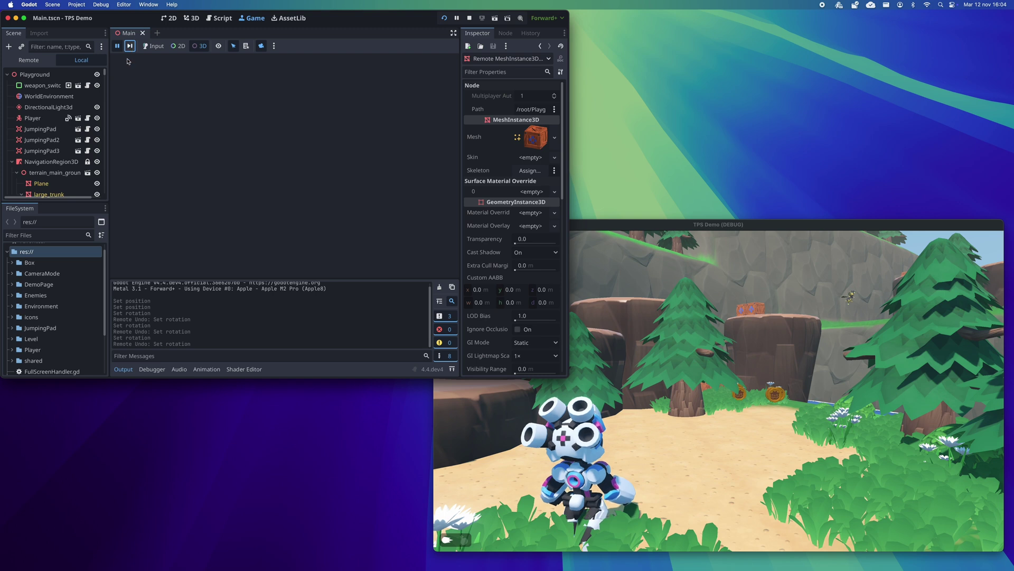
left_click(540, 410)
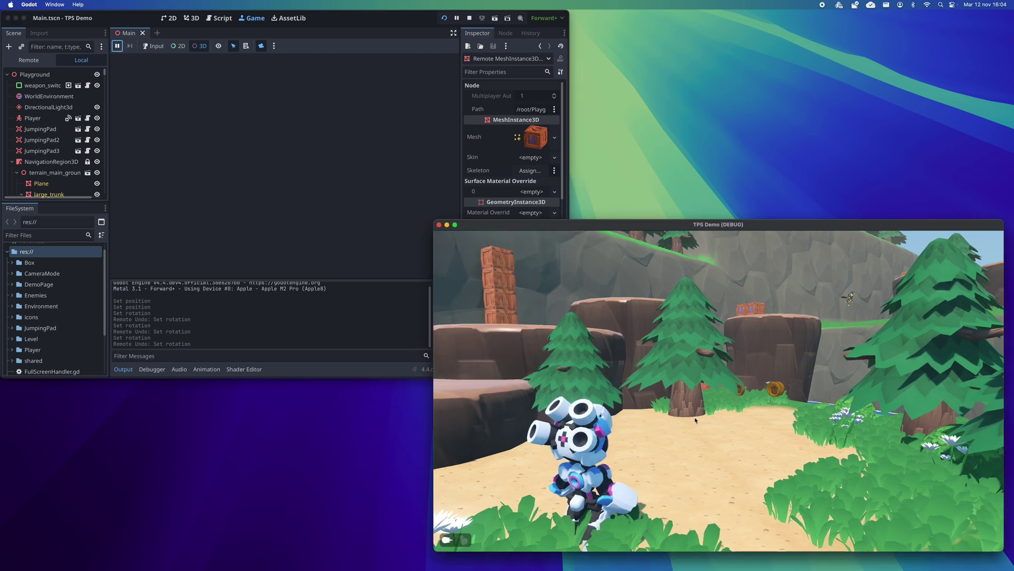
left_click(696, 420)
key("super+Tab")
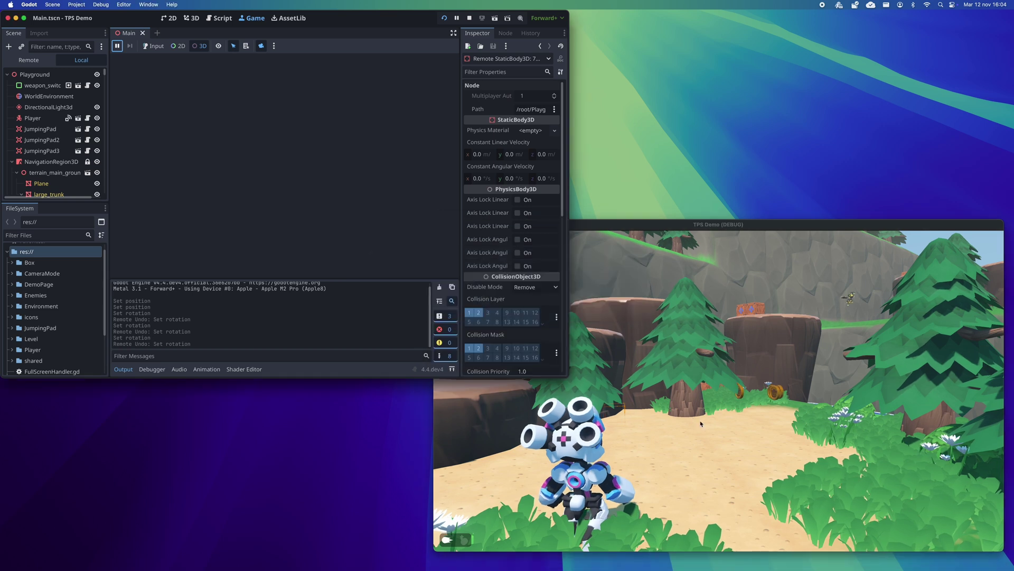
left_click(693, 425)
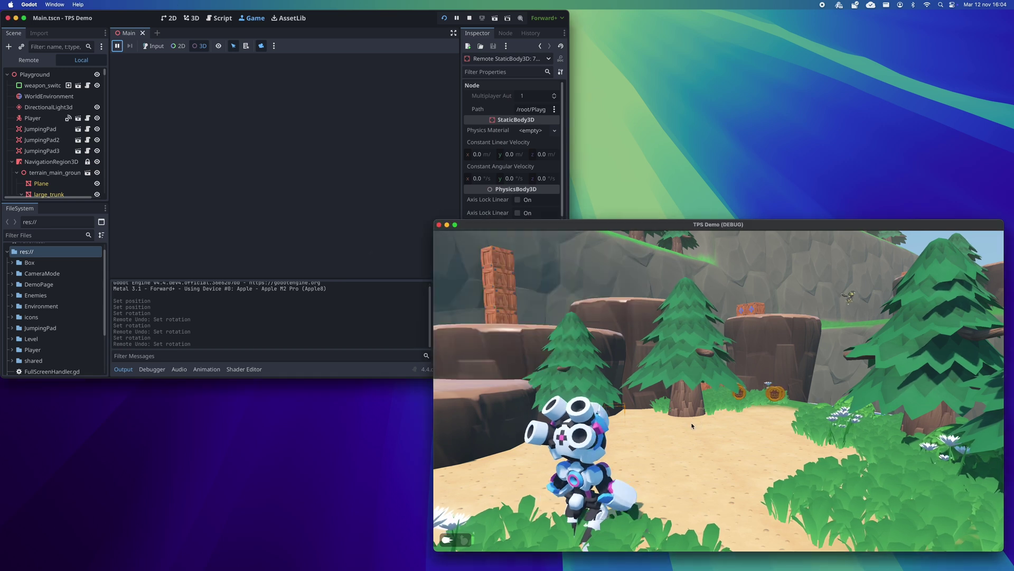
Switch the game interaction back to Input mode and bring the running TPS Demo window to the front
left_click(155, 47)
key("ctrl+Up")
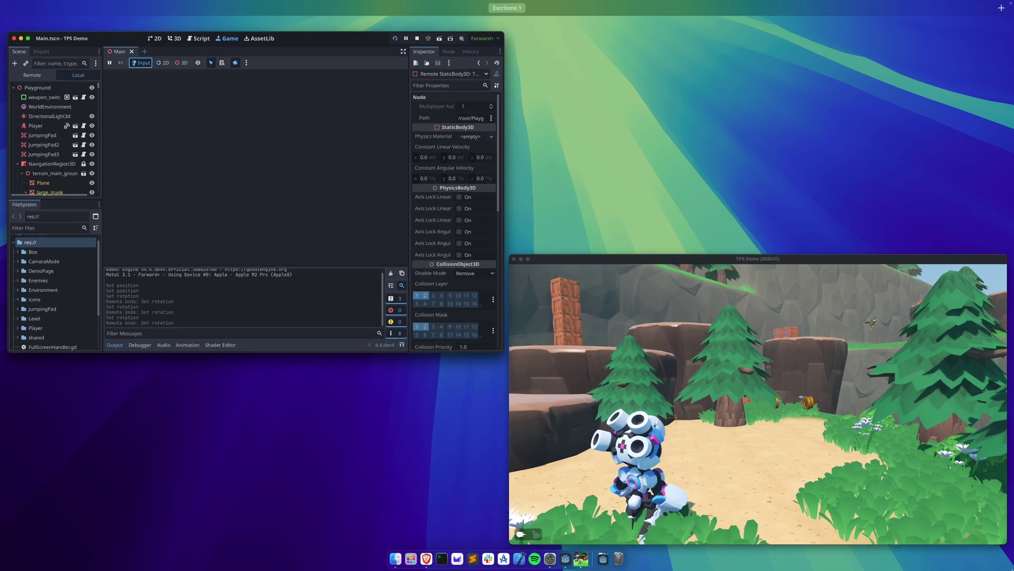
left_click(757, 403)
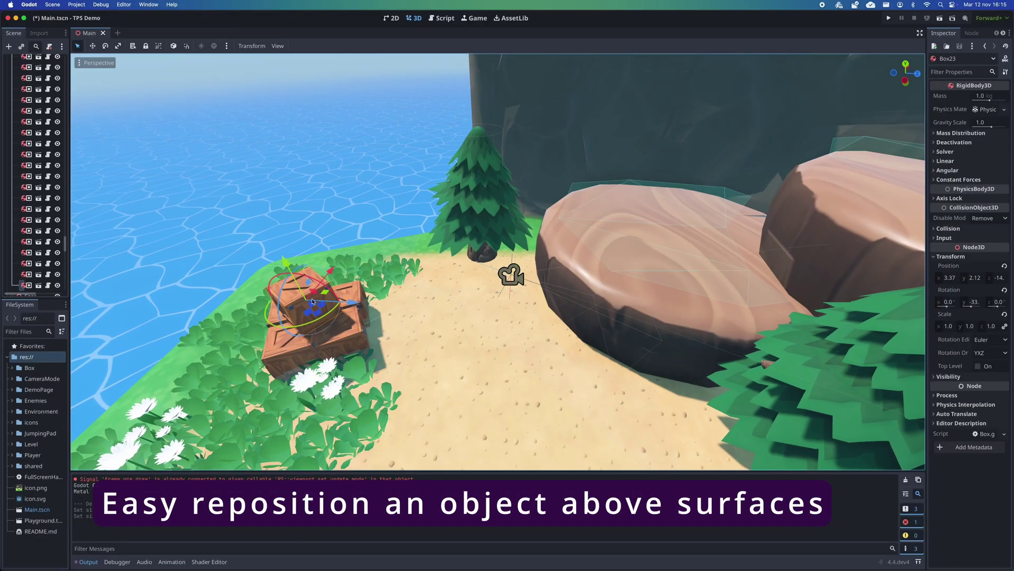
Try moving crate Box23 from the top of the pile onto the nearby flat rock, and undo the last two moves
left_click_drag(310, 302, 353, 294)
left_click_drag(386, 271, 490, 288)
left_click(346, 294)
left_click_drag(347, 297, 627, 172)
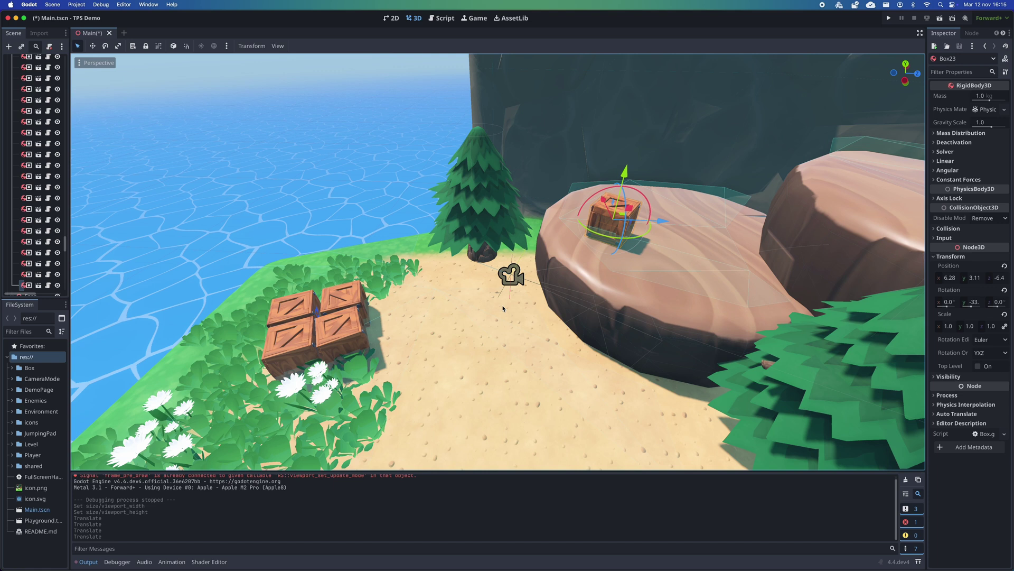
key("super+z")
key("super+z")
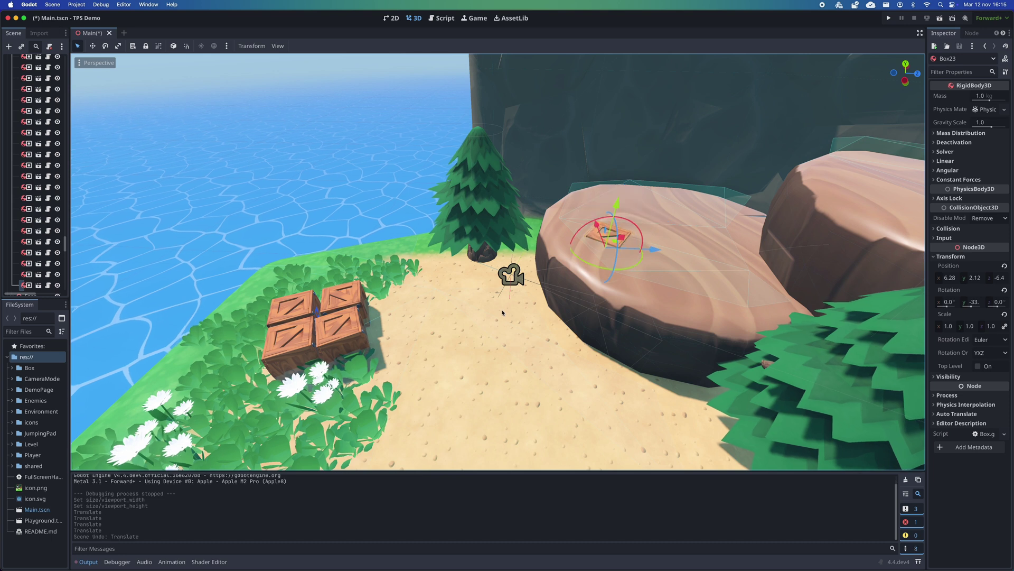
Move two crates from the pile beside the flowers onto the surface of the nearby flat rock
left_click(361, 328)
left_click(361, 327)
left_click_drag(361, 327, 541, 241)
left_click_drag(343, 337, 677, 252)
Move crates Box22 and Box21 away from the crate tower, placing Box21 on the grassy ledge above the cliff
key("f")
mouse_move(576, 258)
right_mouse_down()
mouse_move(616, 224)
mouse_move(577, 258)
right_mouse_up()
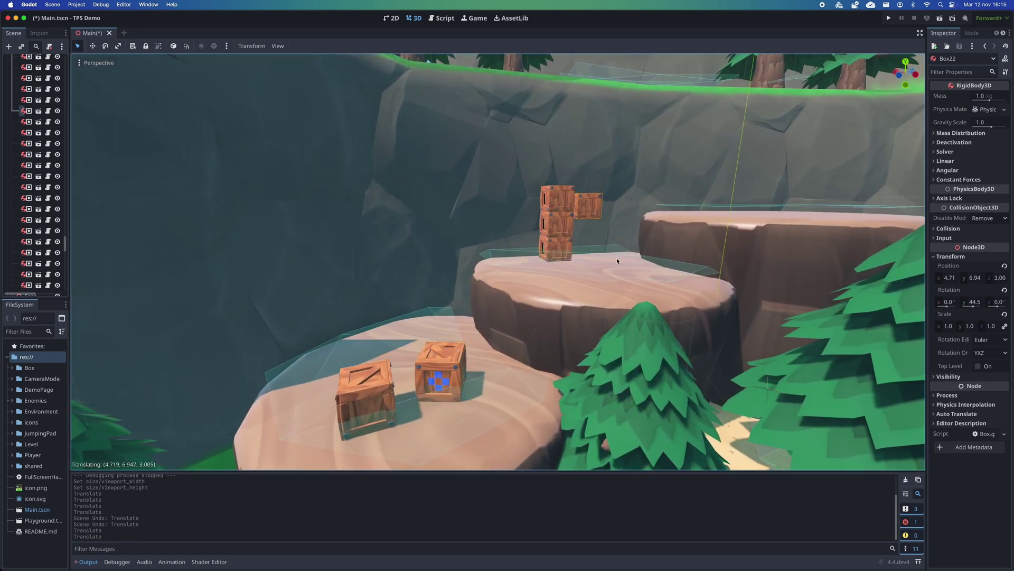
left_click_drag(687, 241, 456, 354)
mouse_move(472, 322)
right_mouse_down()
mouse_move(520, 317)
mouse_move(502, 291)
mouse_move(472, 321)
right_mouse_up()
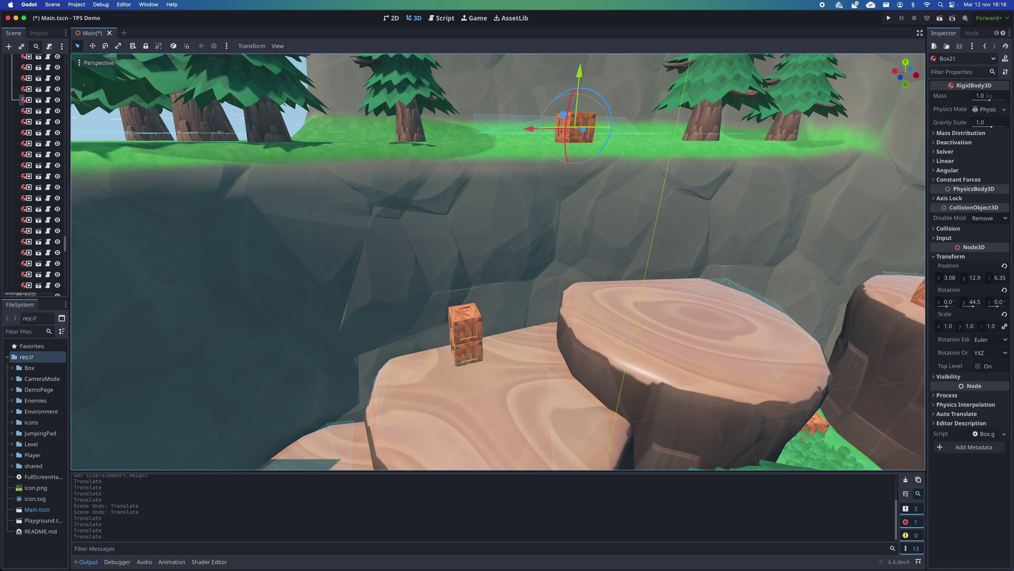
Move crate Box4 onto the grassy plateau beside the cliff and reposition the tree Tree1Geo17
mouse_move(498, 261)
right_mouse_down()
mouse_move(634, 274)
mouse_move(550, 254)
mouse_move(499, 262)
right_mouse_up()
left_click_drag(396, 268, 633, 237)
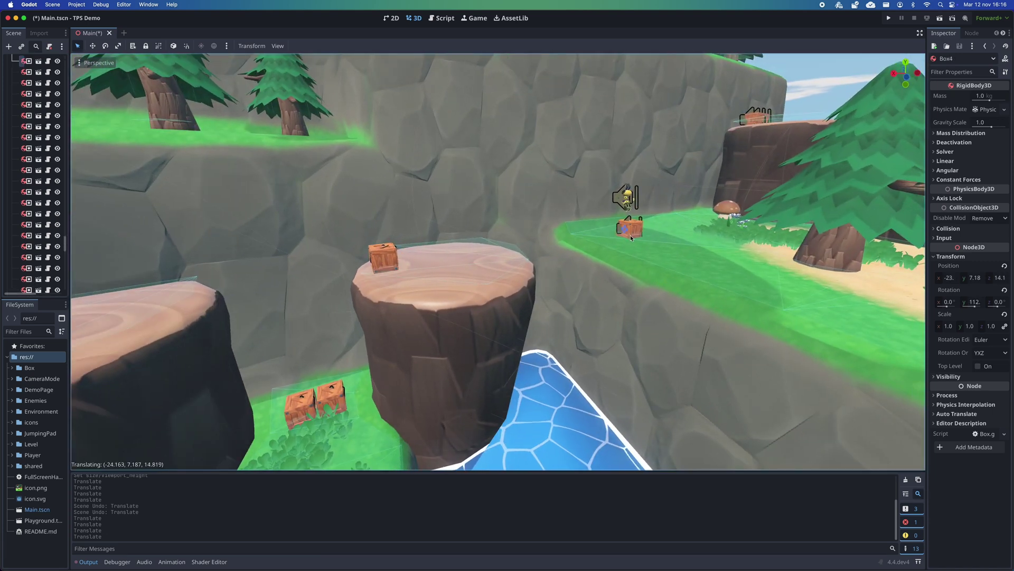
left_click_drag(812, 258, 455, 282)
right_click_drag(455, 282, 533, 267)
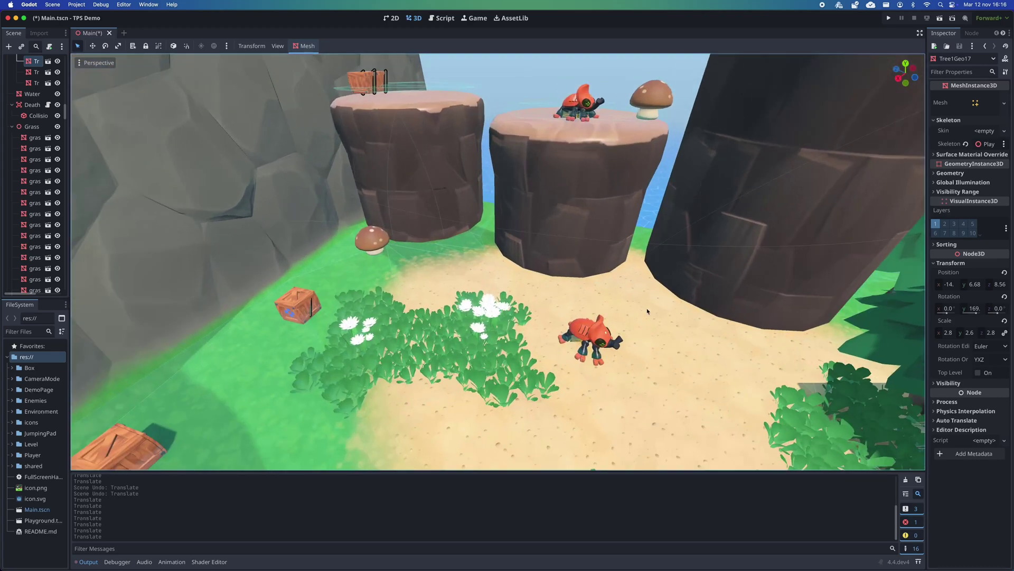